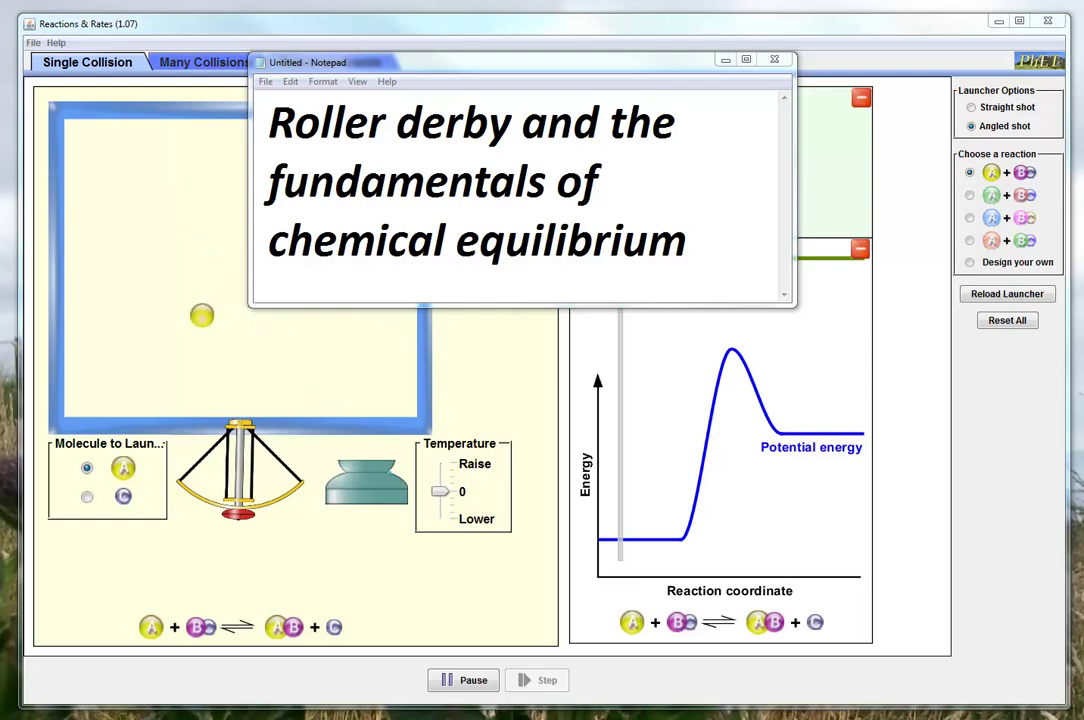
Step: Minimize the Notepad note, bring the browser window into view and play the RollerGames tribute video up to 0:42
click(725, 60)
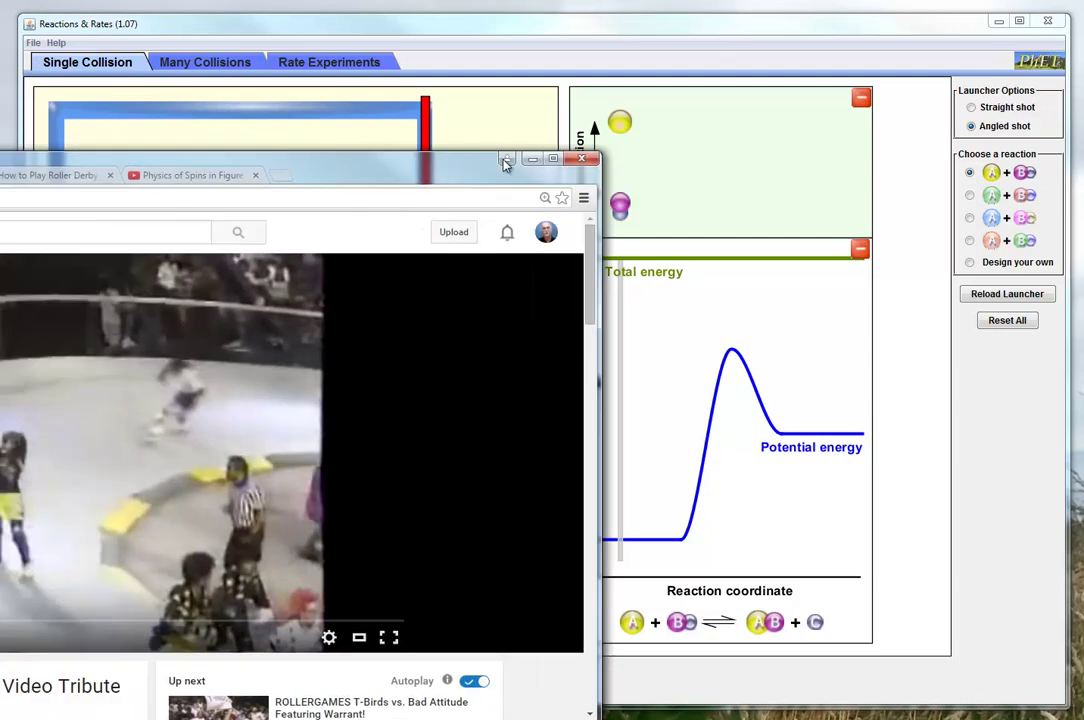
drag(503, 165, 750, 34)
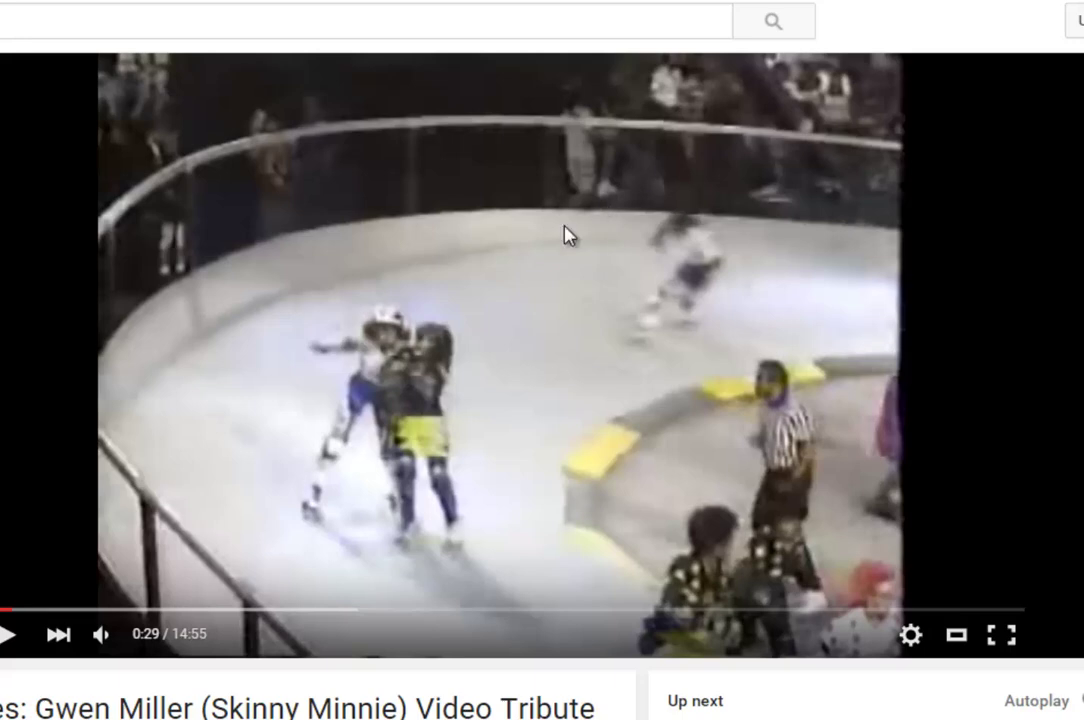
click(7, 636)
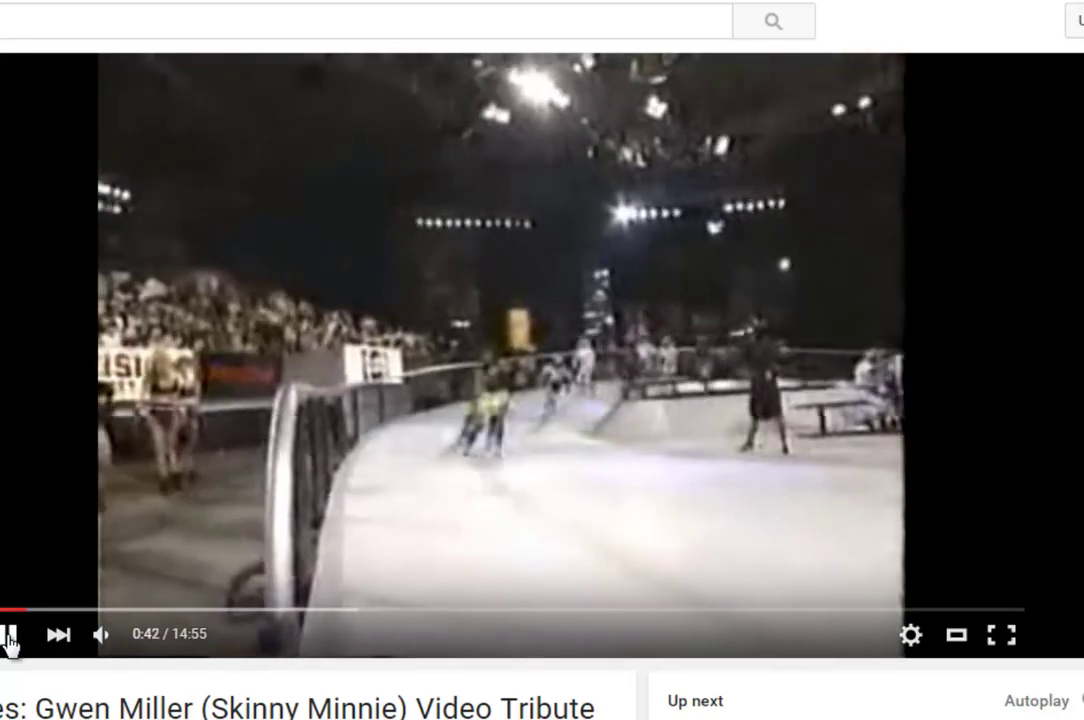
click(9, 640)
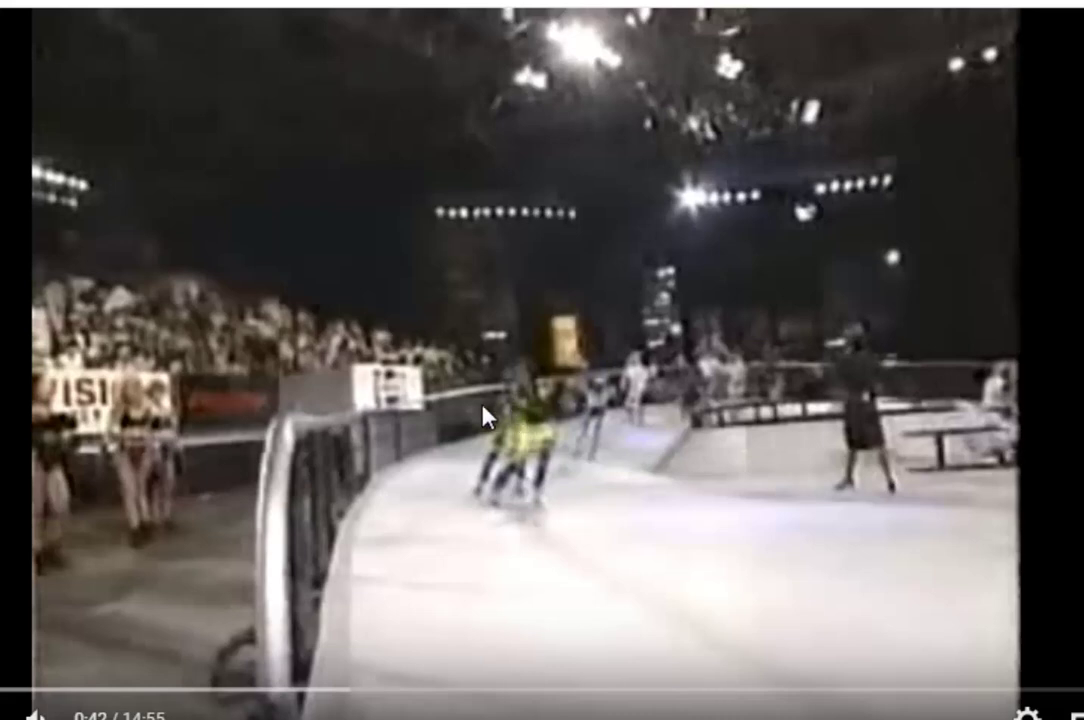
Step: Play the RollerGames tribute video on to 0:44, skip ahead to a further scene and play it until 2:01
key(space)
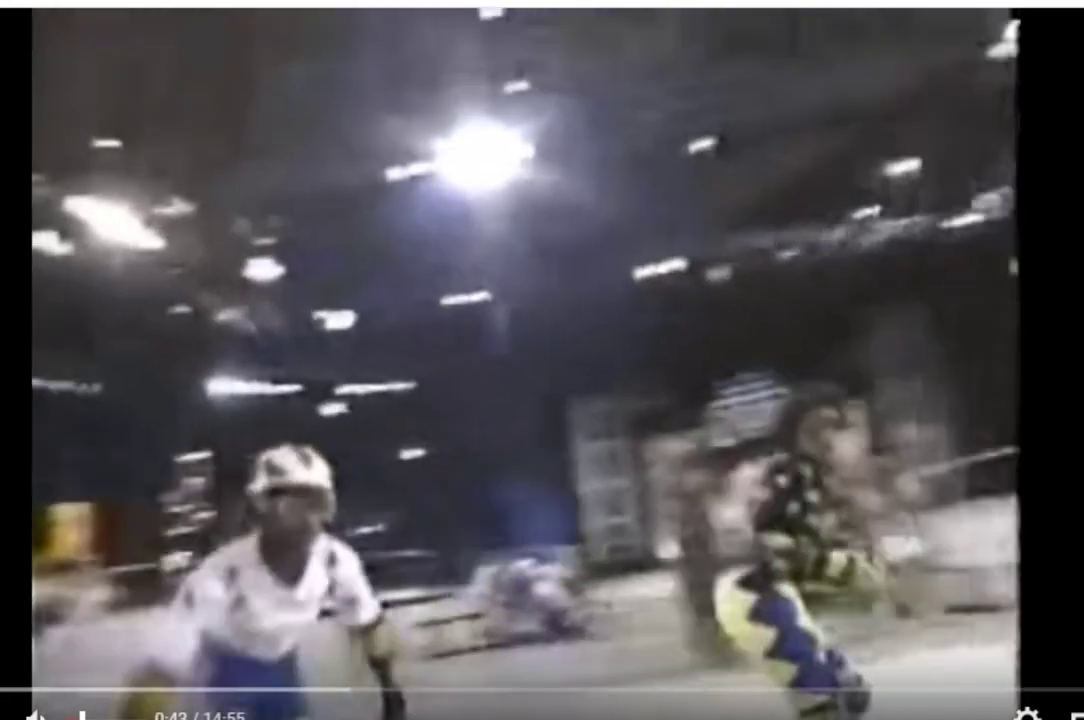
key(space)
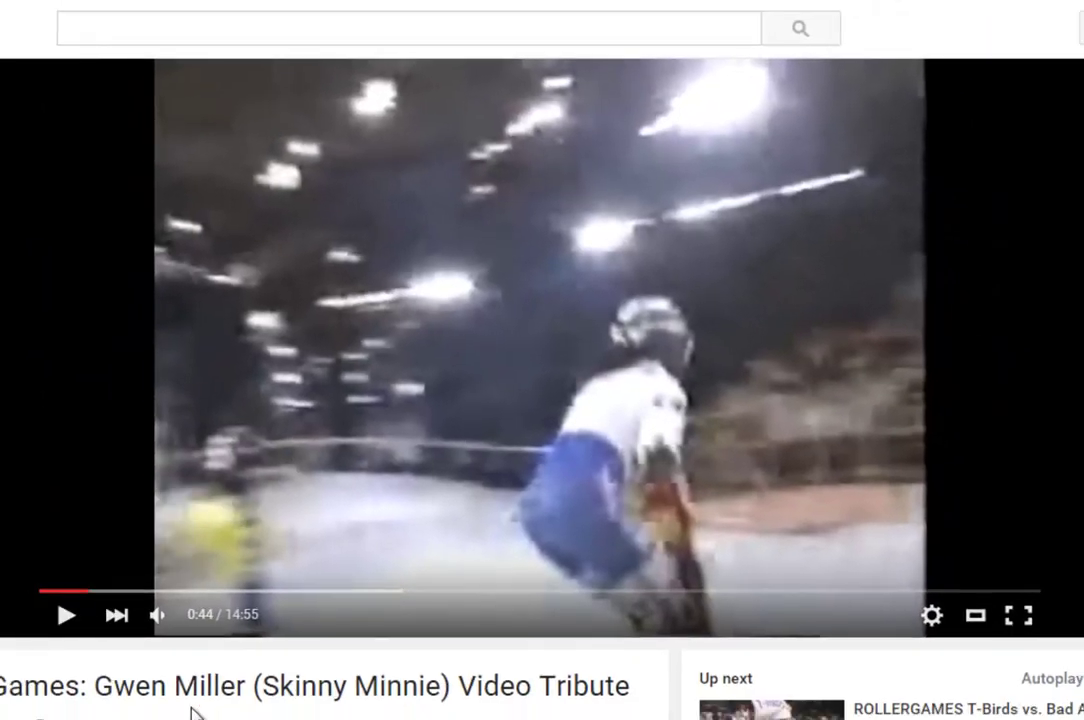
drag(100, 592, 148, 613)
click(67, 617)
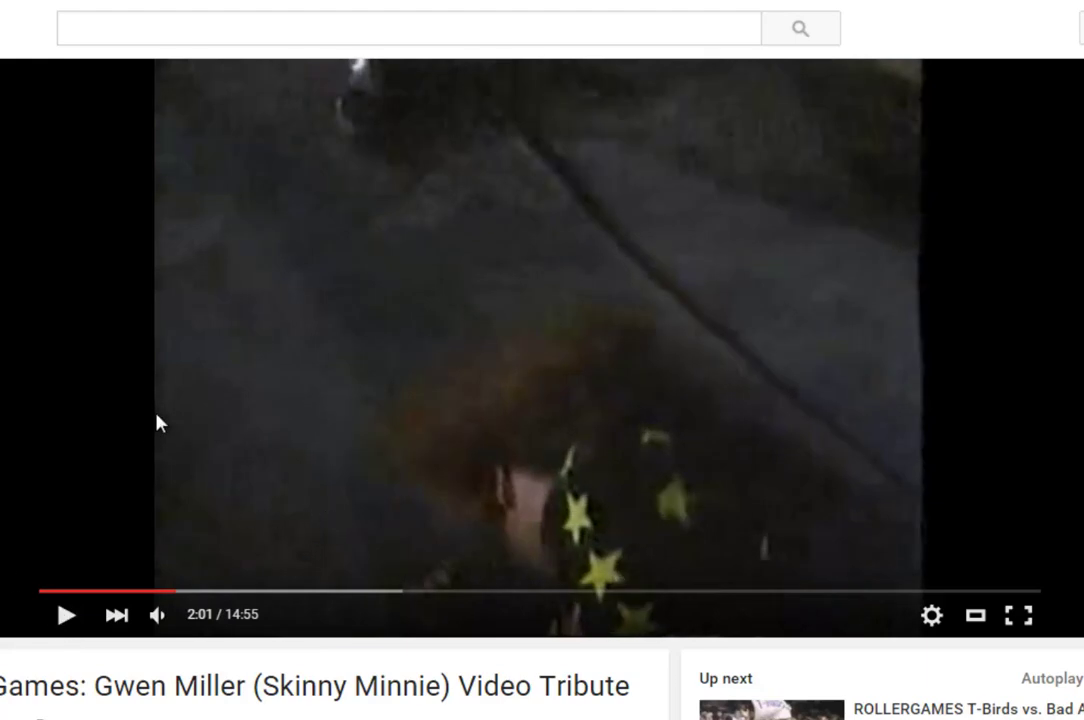
Step: Watch the How to Play Roller Derby video on whips and pushes in theater mode, starting from 0:25 and pausing at 1:49
click(503, 12)
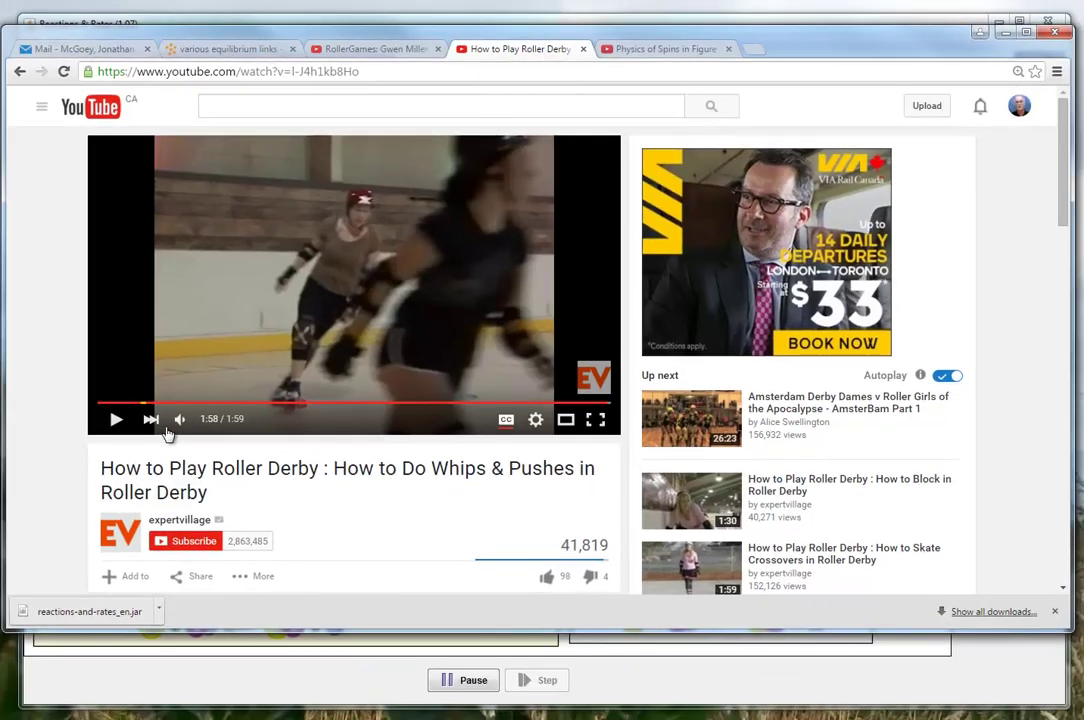
click(203, 403)
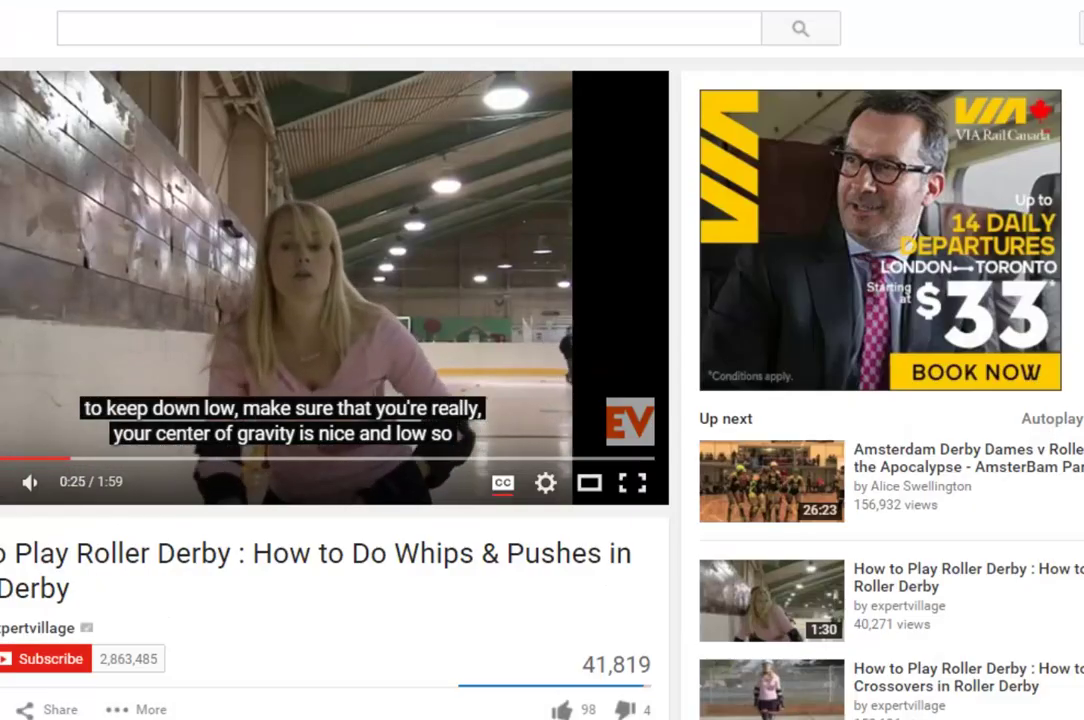
click(590, 486)
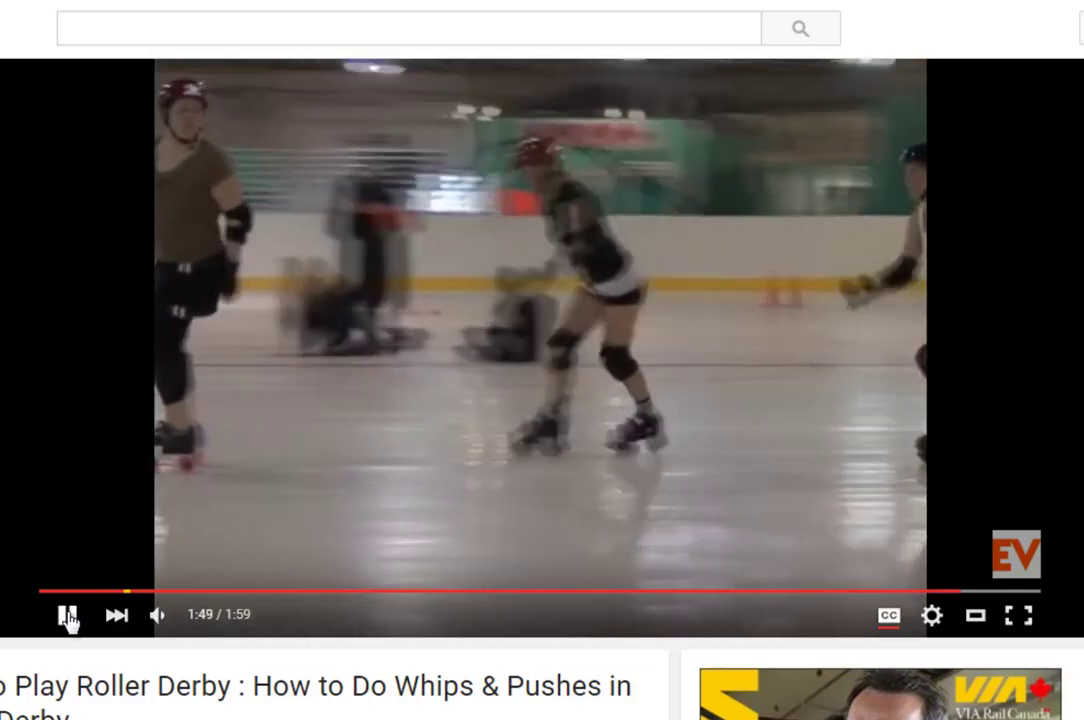
click(67, 616)
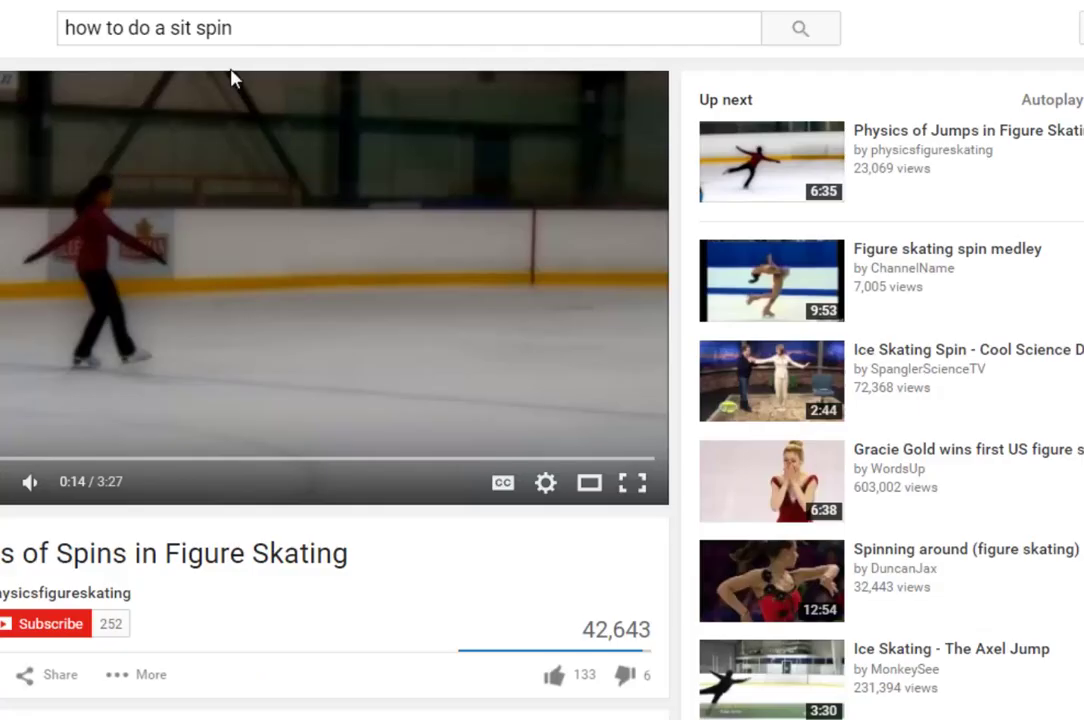
Step: Watch the Physics of Spins in Figure Skating video in theater mode from 0:14 to 0:22
click(589, 482)
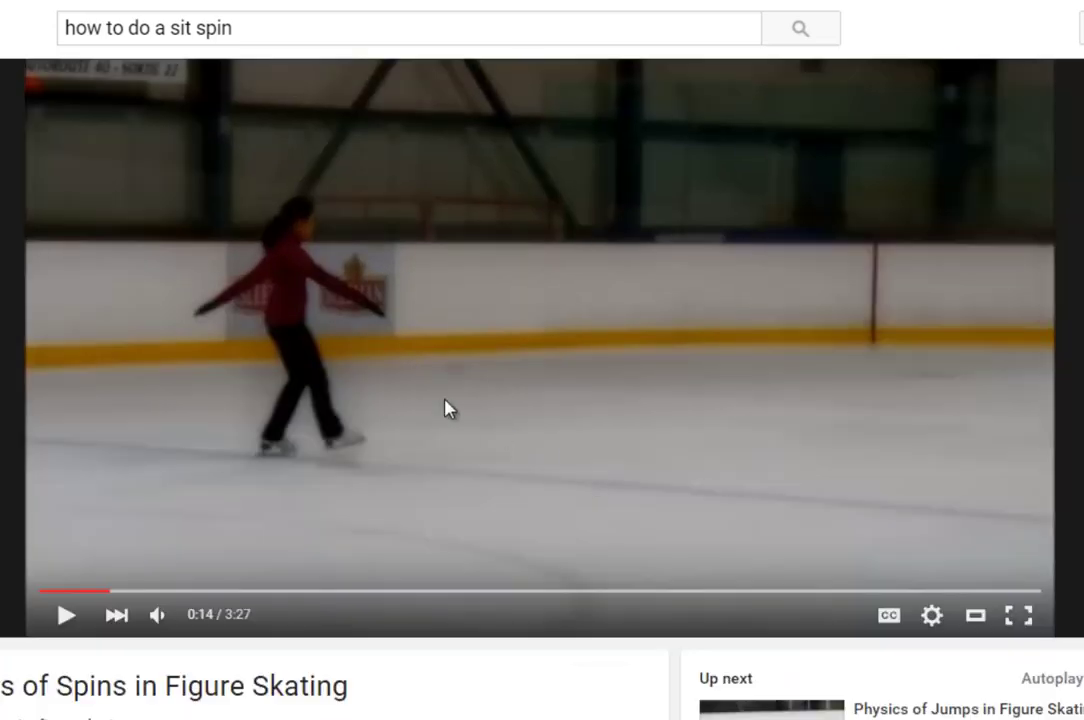
click(68, 617)
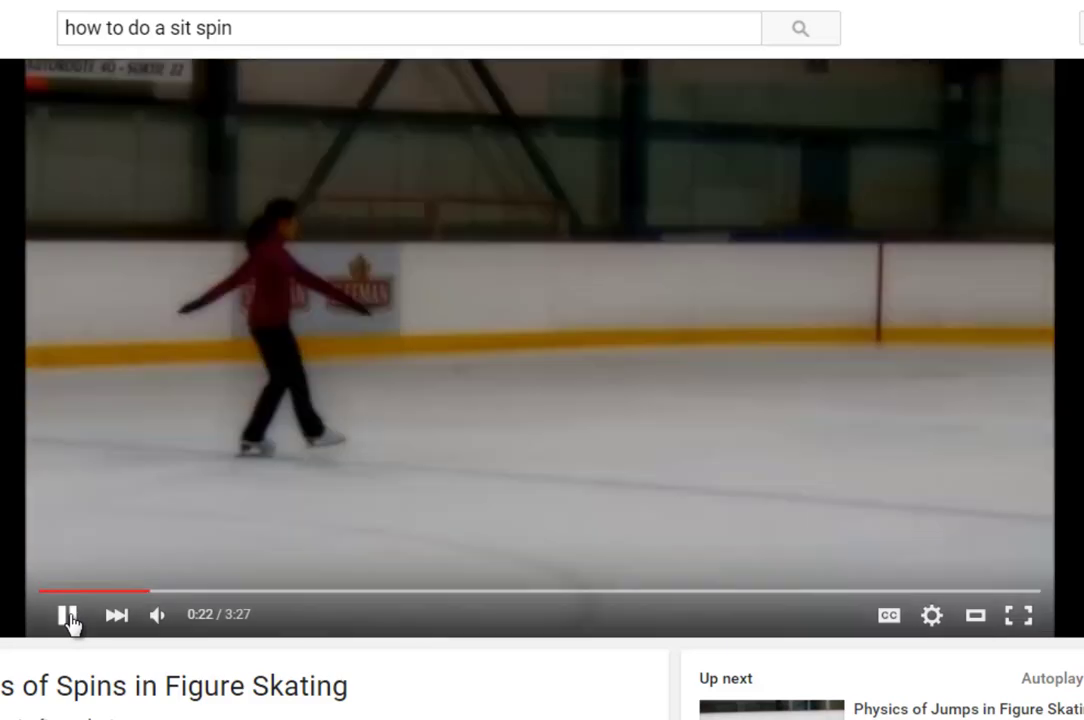
click(68, 620)
Step: Return to the Reactions & Rates simulation, reset all its settings and set the launcher to Angled shot
drag(871, 8, 0, 4)
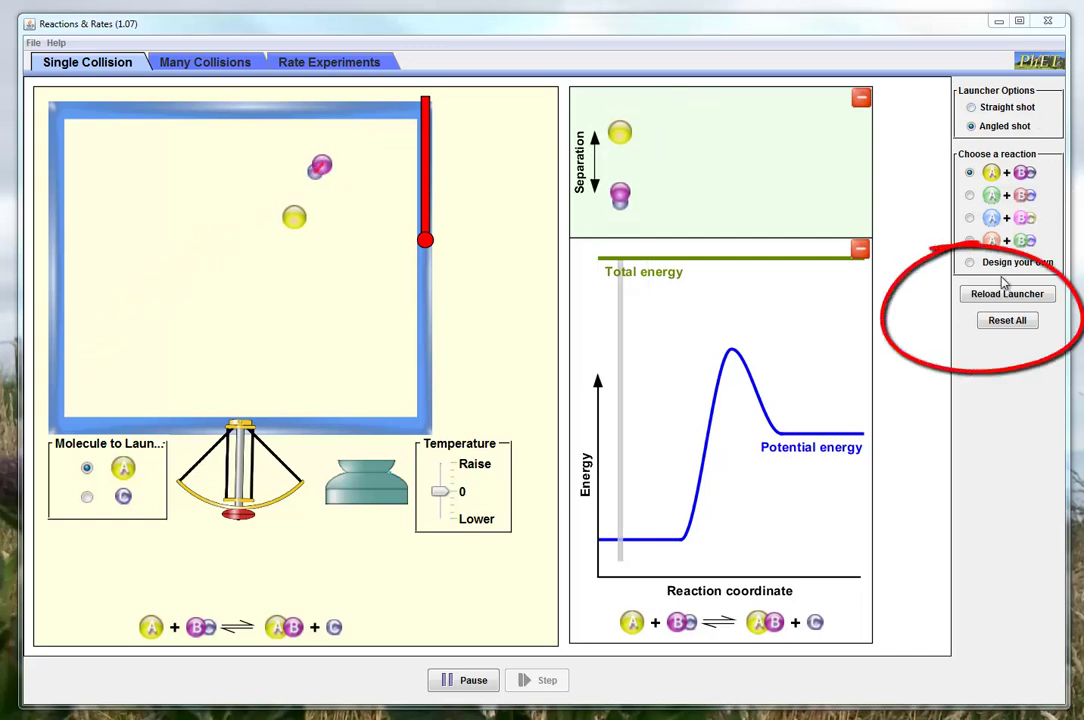
click(1005, 322)
click(507, 383)
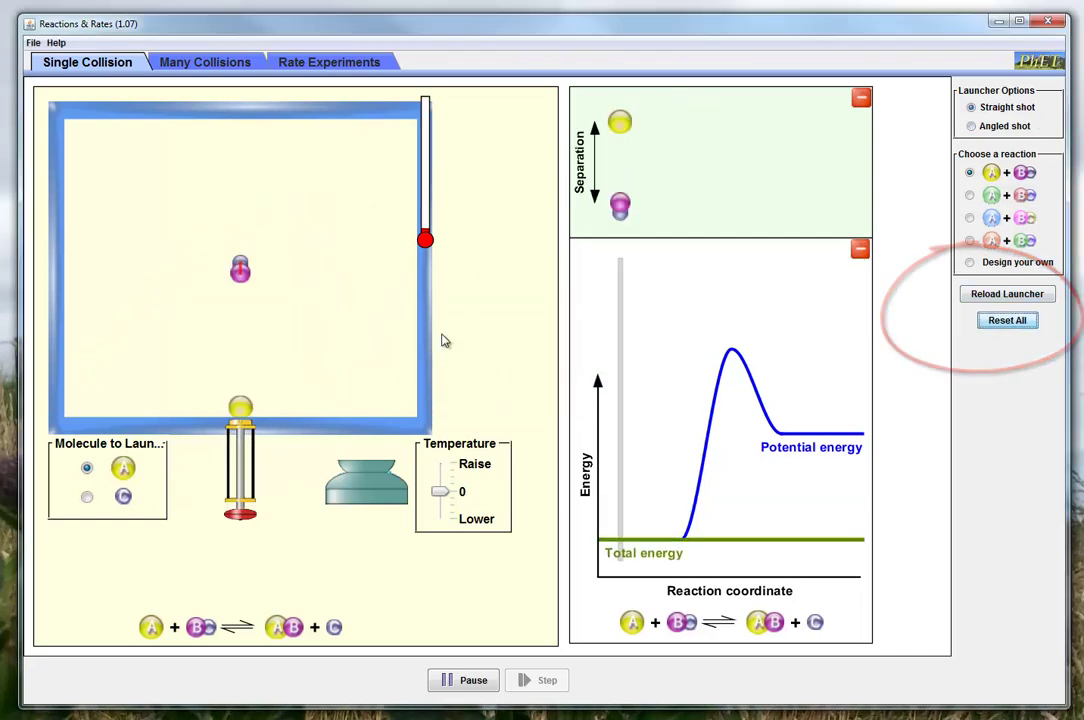
click(972, 127)
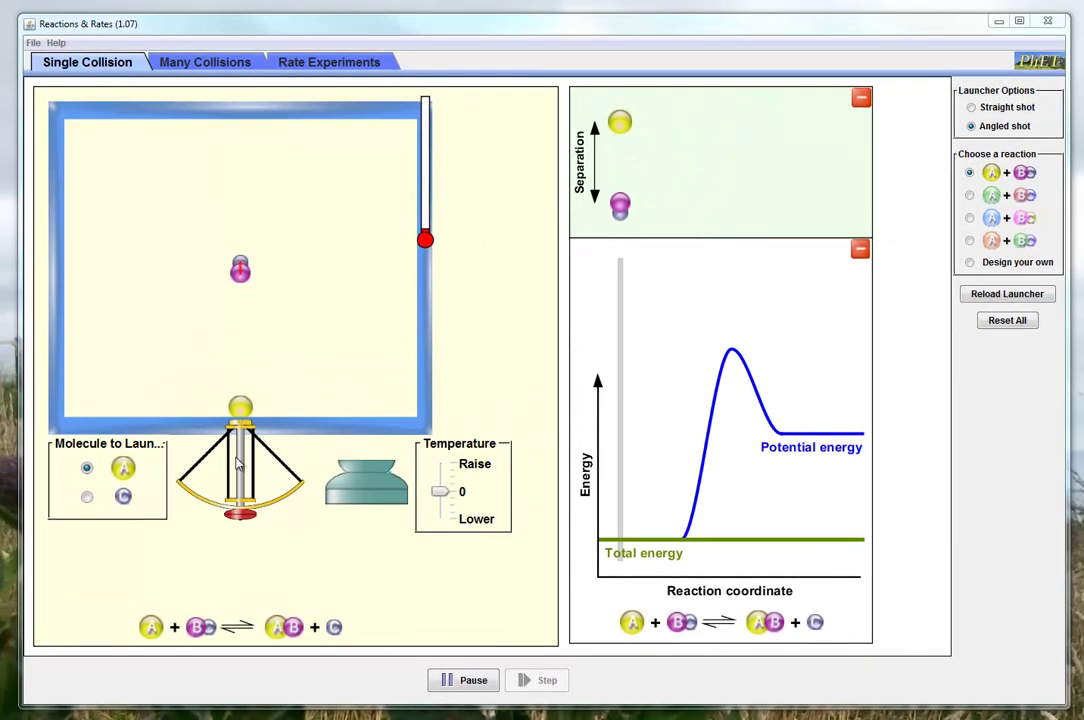
Step: Pull the launcher plunger far back, ease it to a total energy below the potential energy peak and shoot molecule A into the box
drag(246, 537, 244, 591)
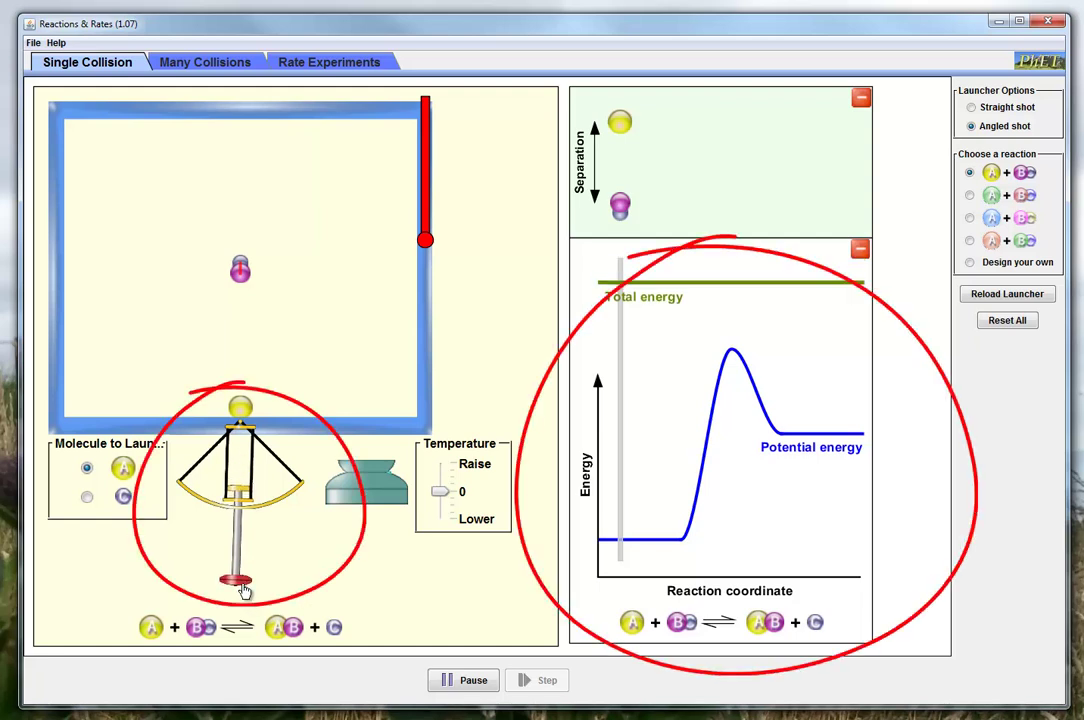
mouse_move(244, 591)
mouse_down()
mouse_move(252, 544)
mouse_move(253, 578)
mouse_move(260, 560)
mouse_move(251, 557)
mouse_up()
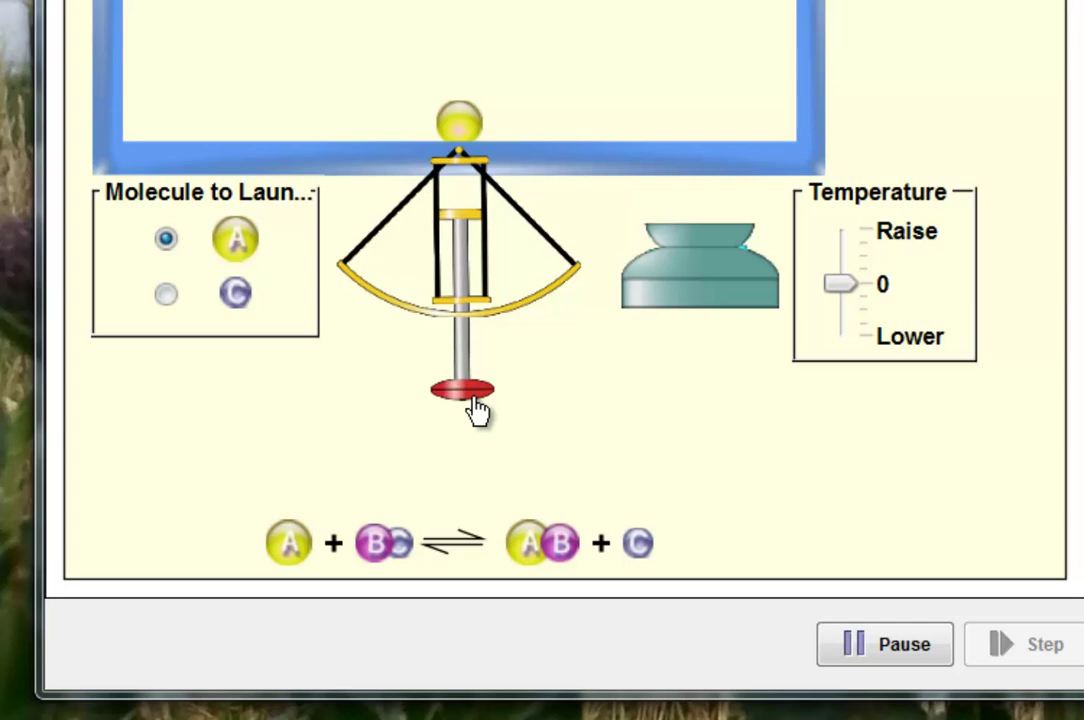
drag(478, 410, 480, 414)
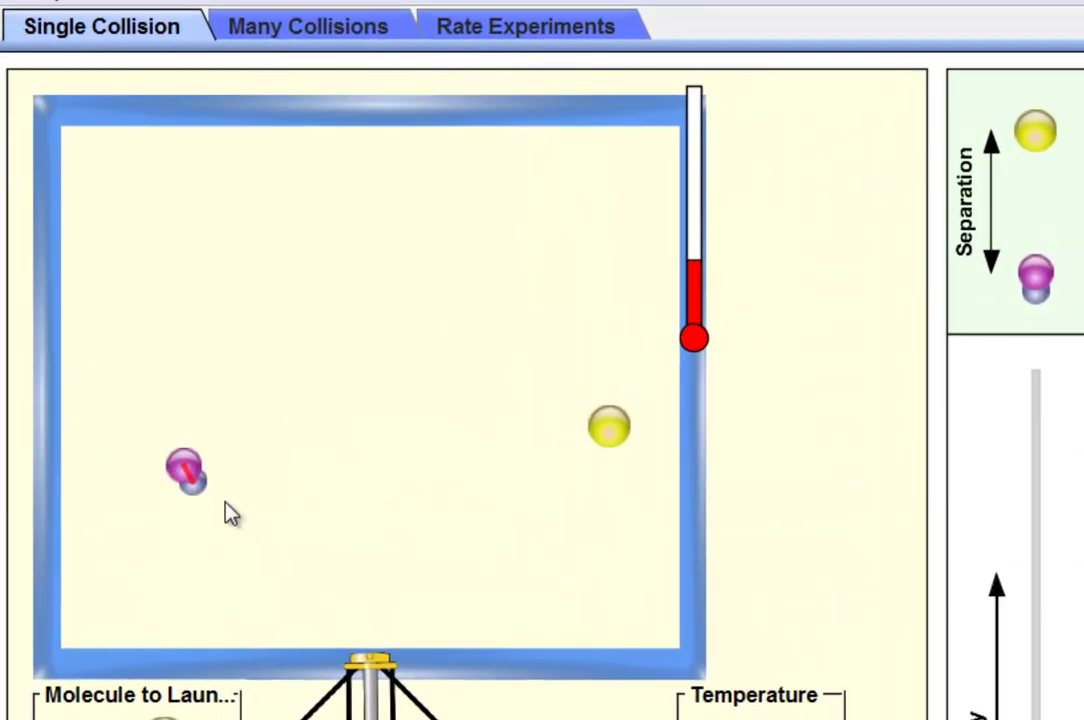
drag(188, 472, 222, 370)
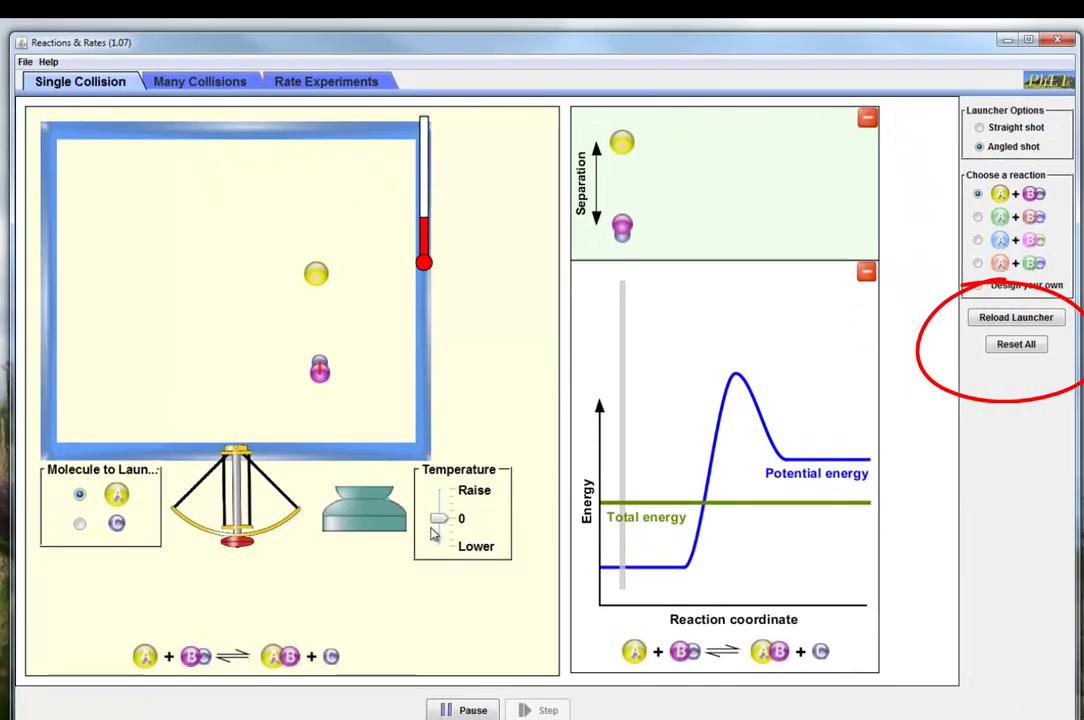
Step: Reset all settings and launch molecule A straight at BC with total energy just below the potential energy peak
click(1016, 343)
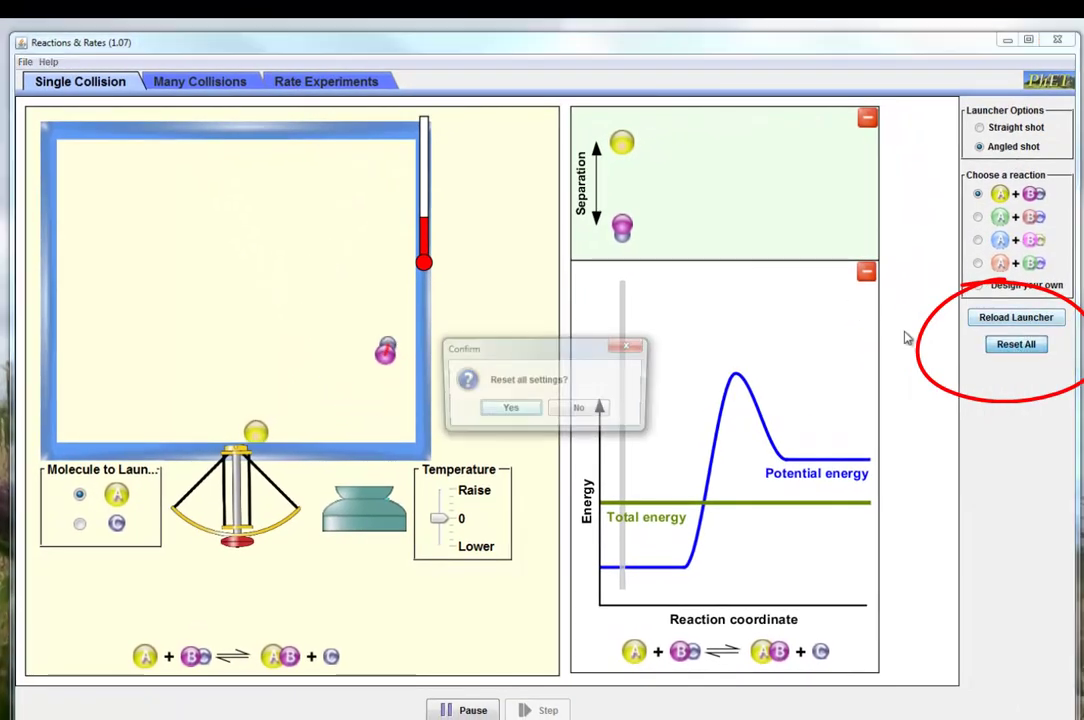
click(516, 411)
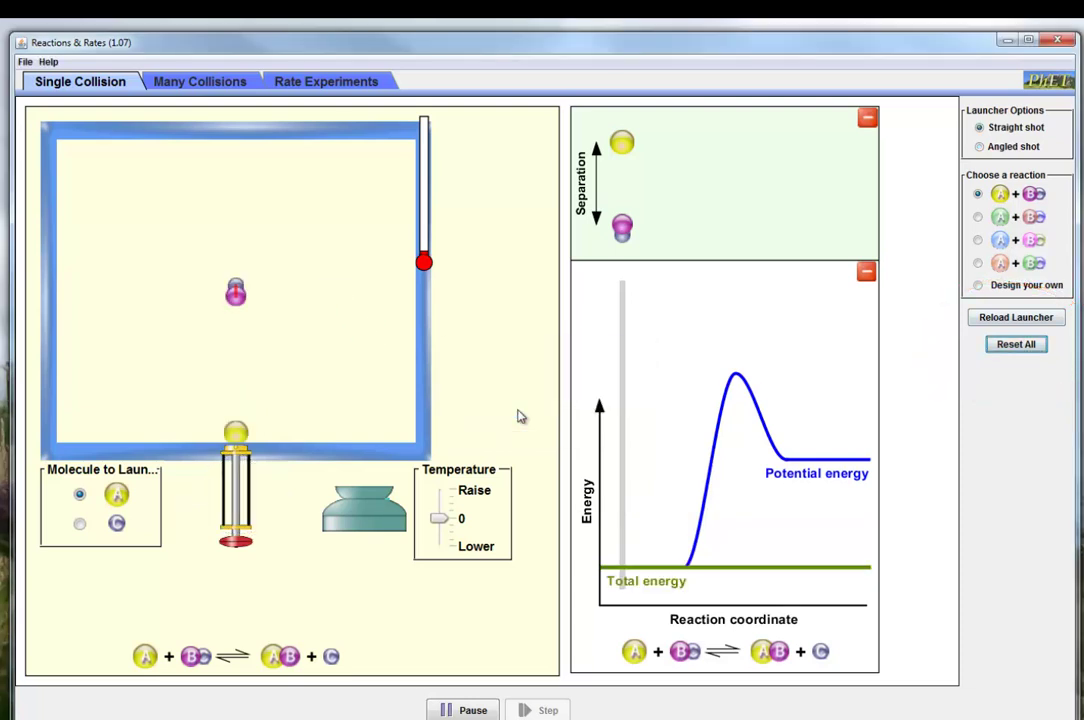
drag(246, 548, 239, 600)
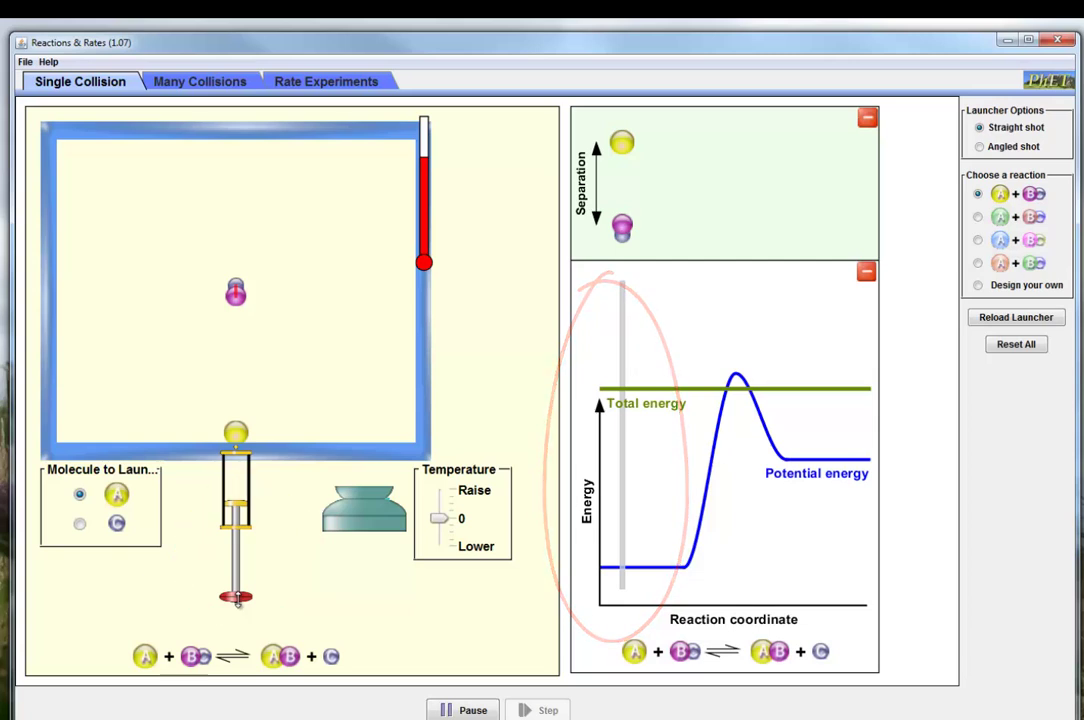
drag(238, 601, 239, 606)
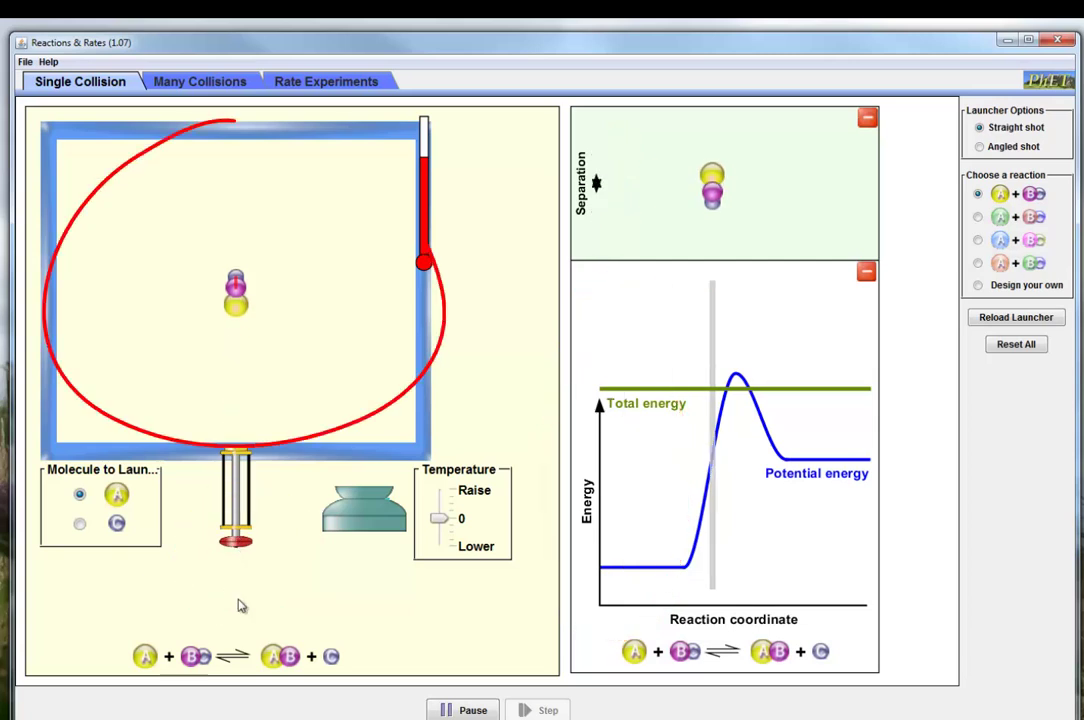
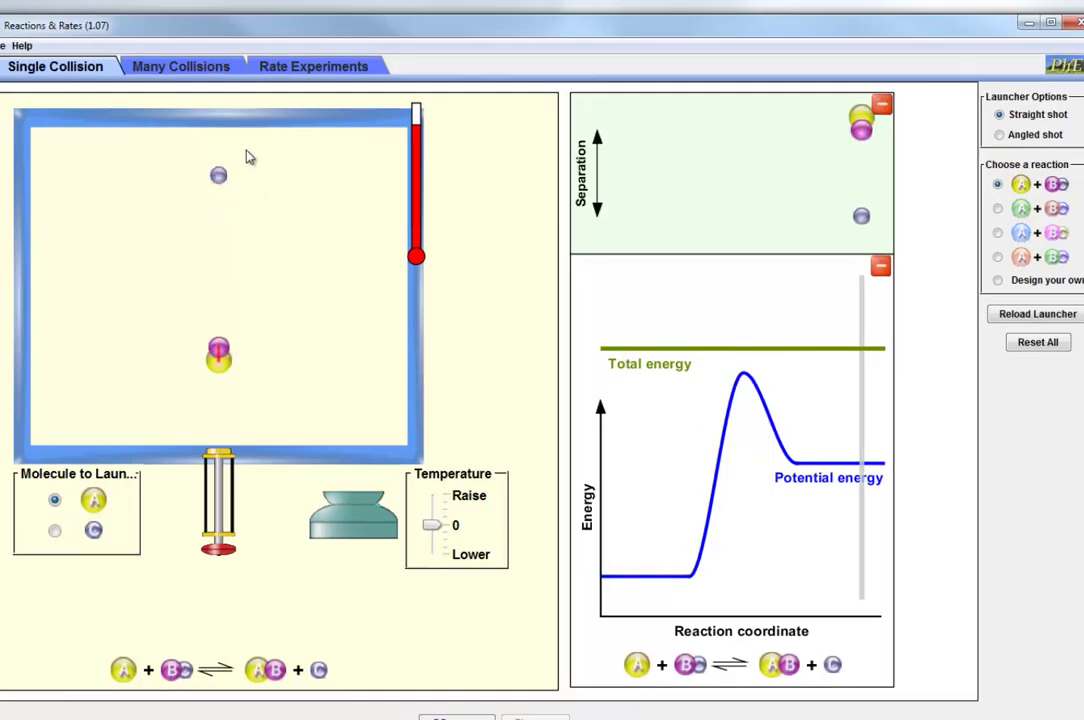
Step: Reset all settings and fire molecule A at BC as a slightly angled shot with total energy well above the potential energy peak
click(1036, 343)
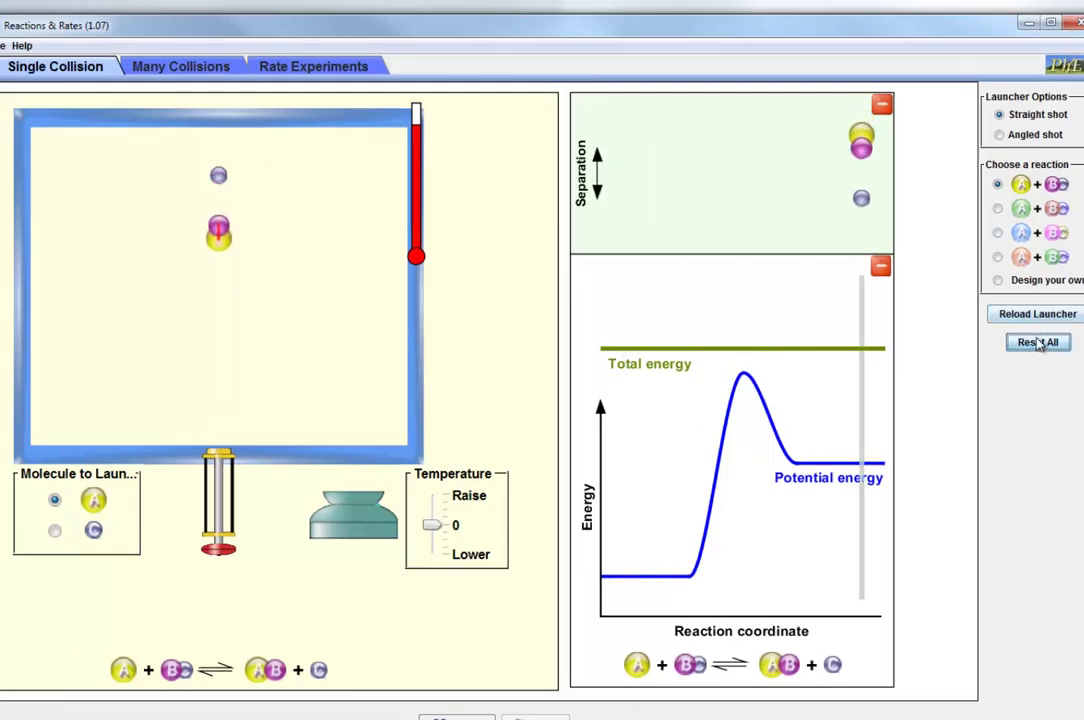
click(506, 412)
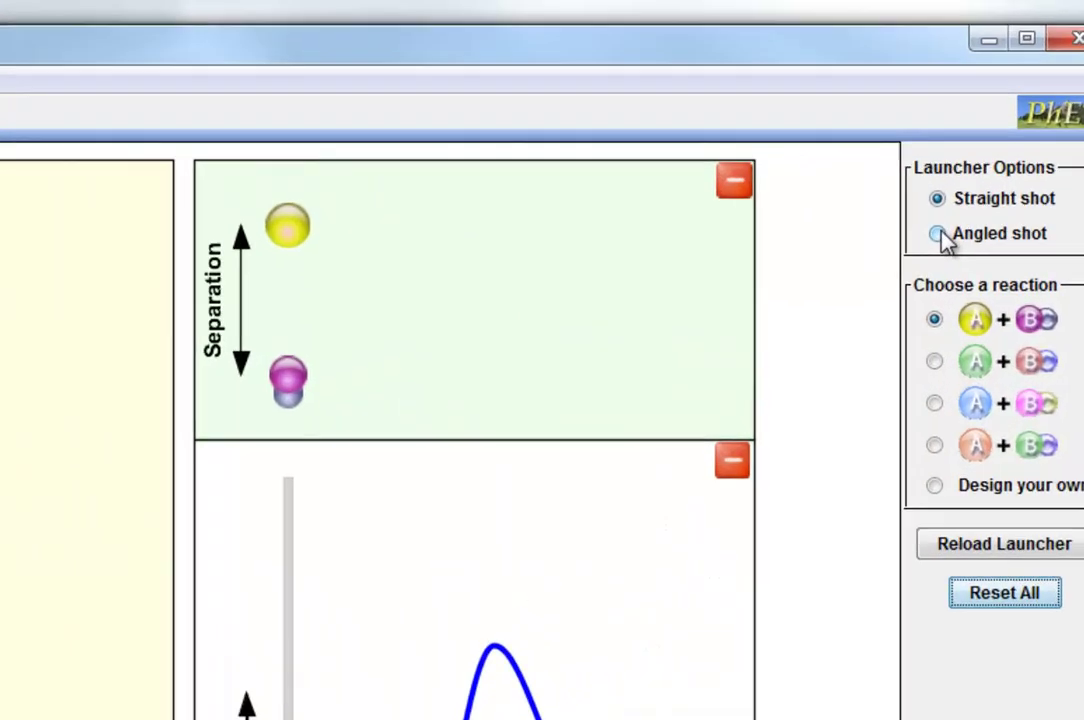
click(1032, 136)
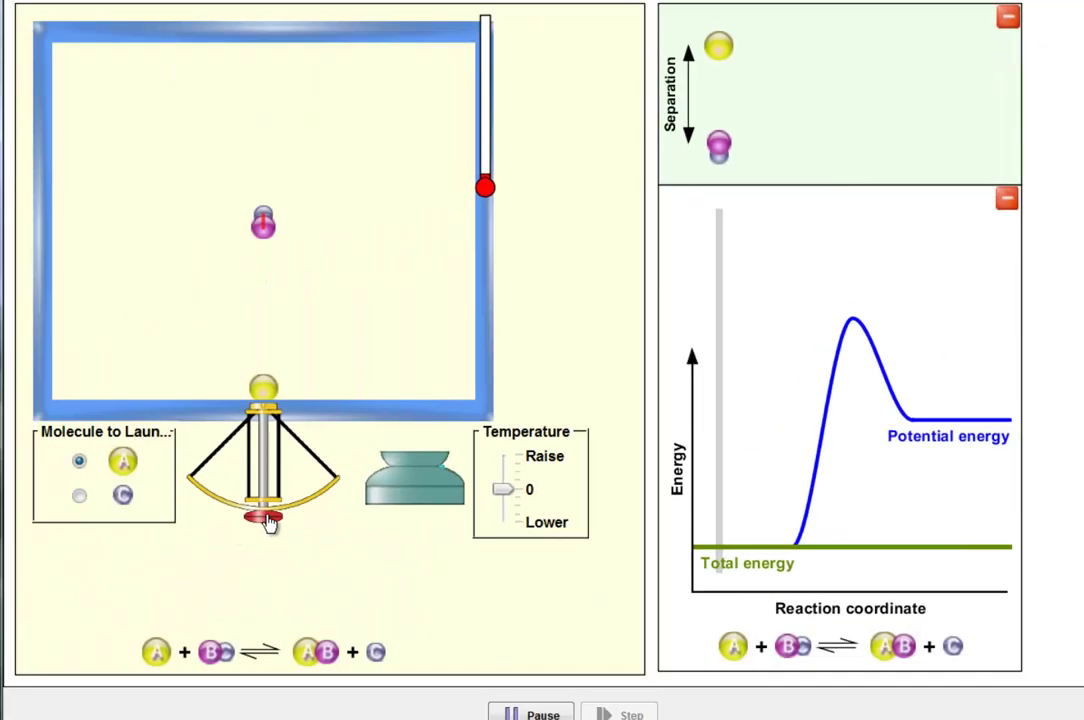
drag(266, 520, 280, 622)
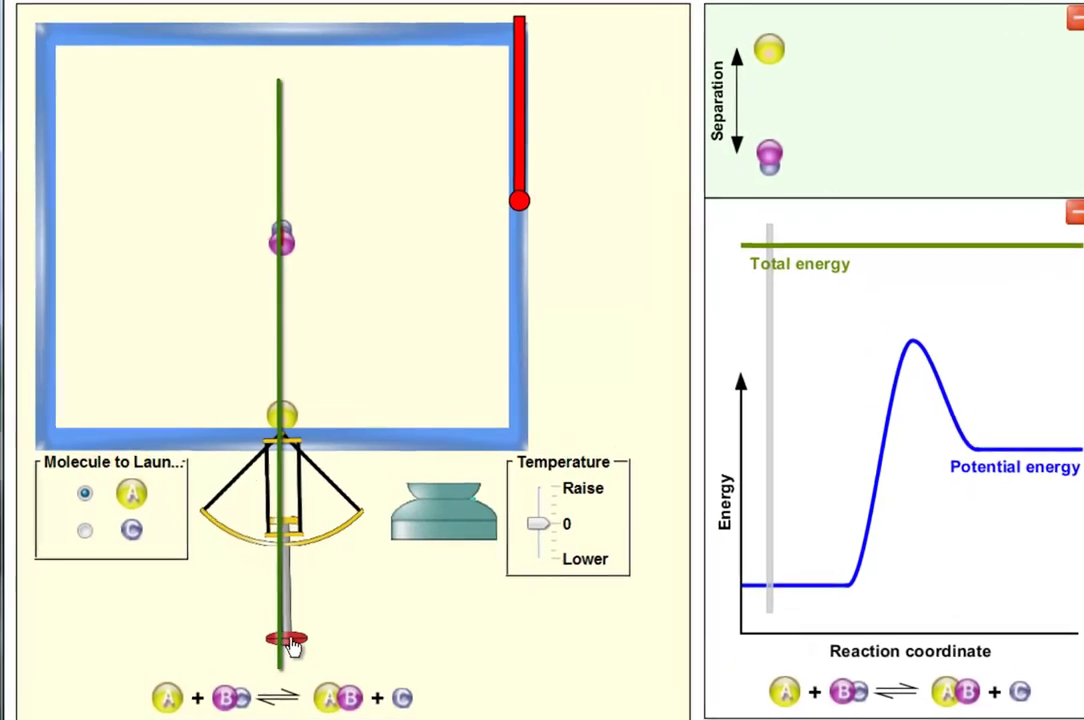
drag(314, 690, 315, 693)
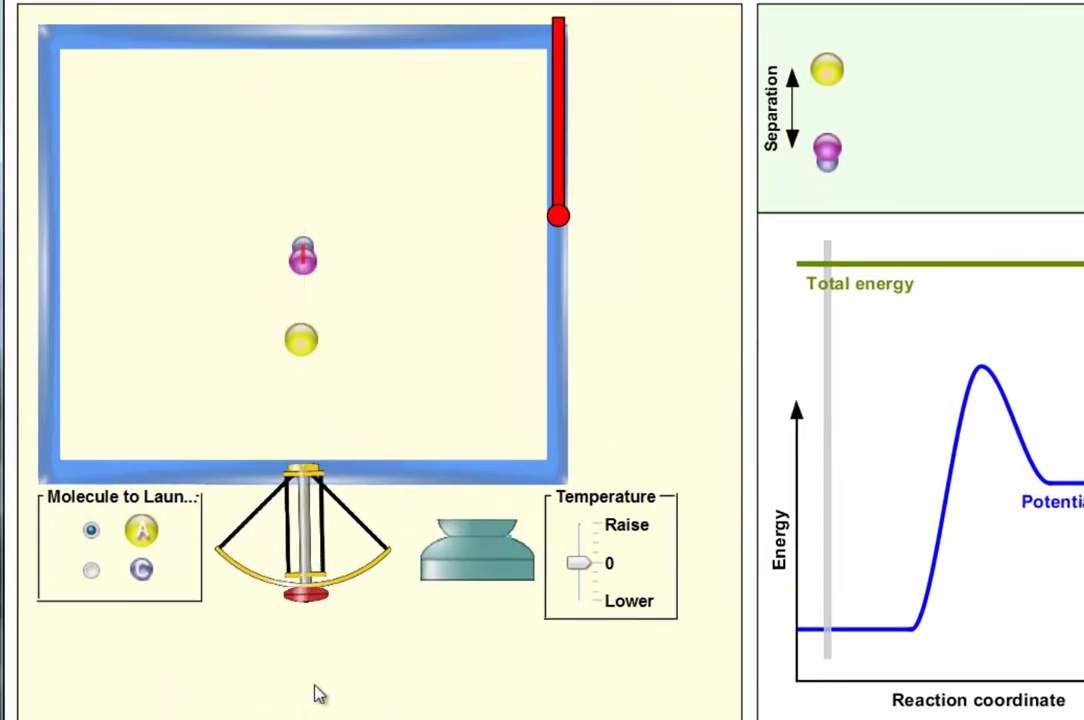